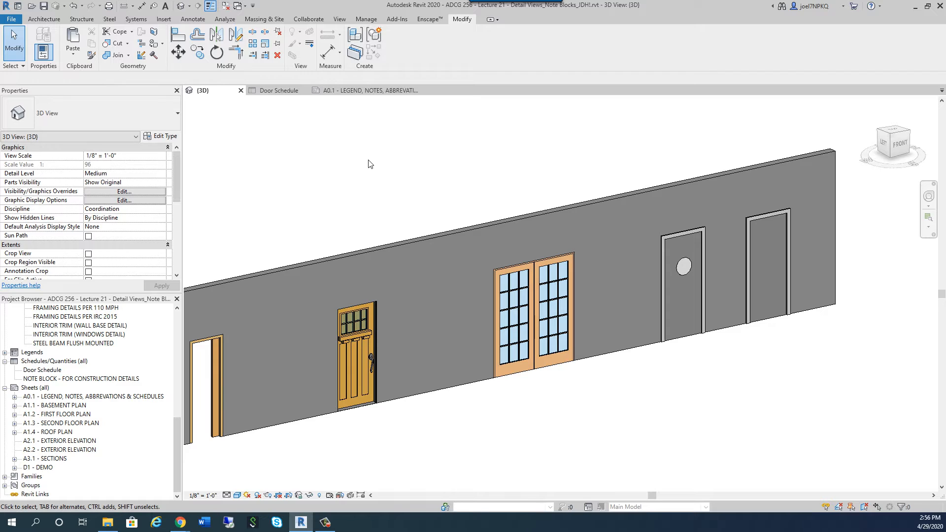
- Assign the image file Door 06 w_mirror.jpg to the Image property of the grey flush door with the round window
{"action": "left_click", "coordinate": [698, 235]}
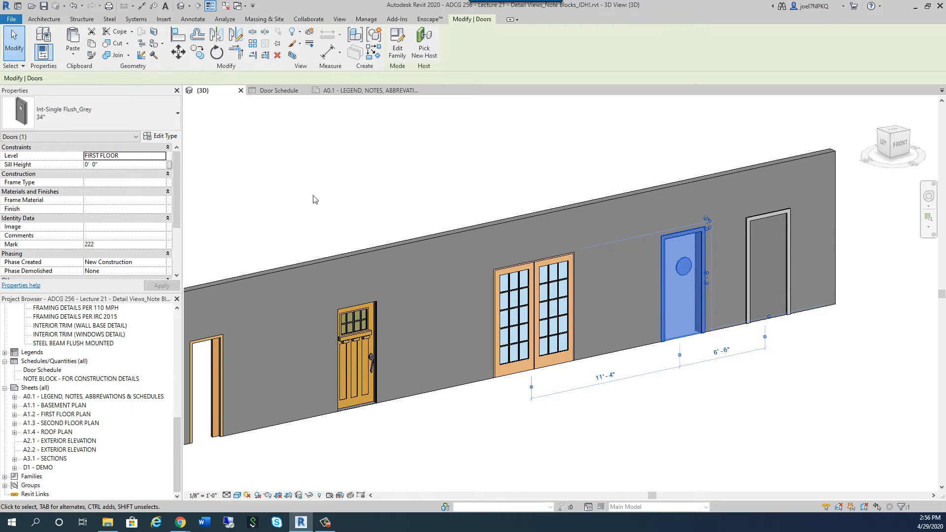
{"action": "left_click", "coordinate": [162, 228]}
{"action": "left_click", "coordinate": [162, 227]}
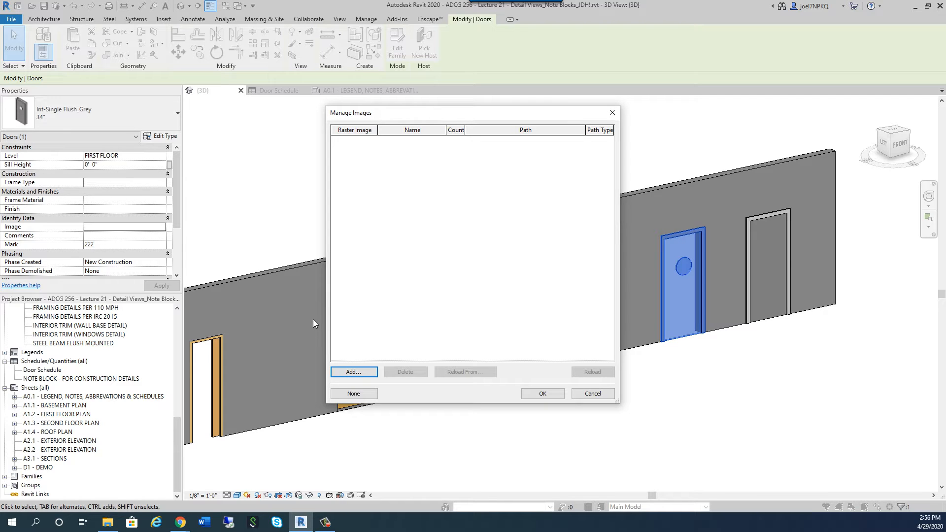
{"action": "left_click", "coordinate": [353, 372]}
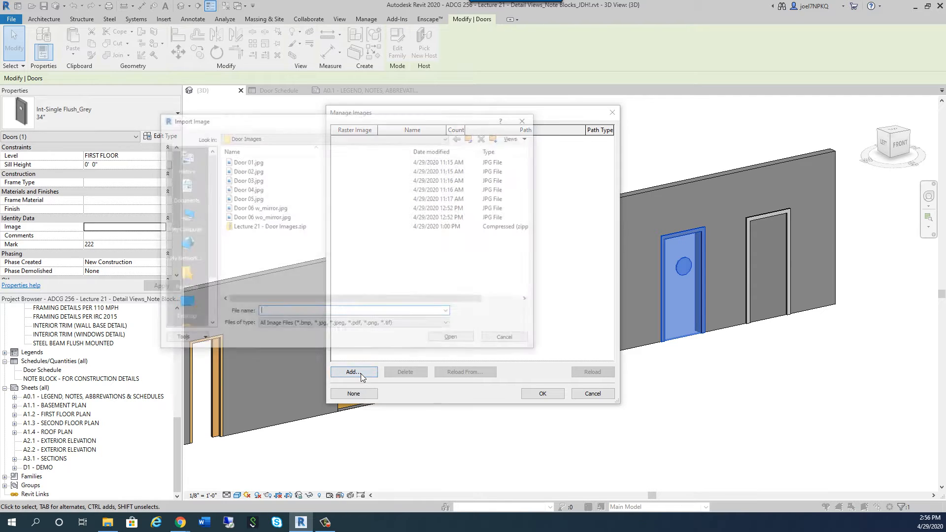
{"action": "left_click", "coordinate": [260, 209]}
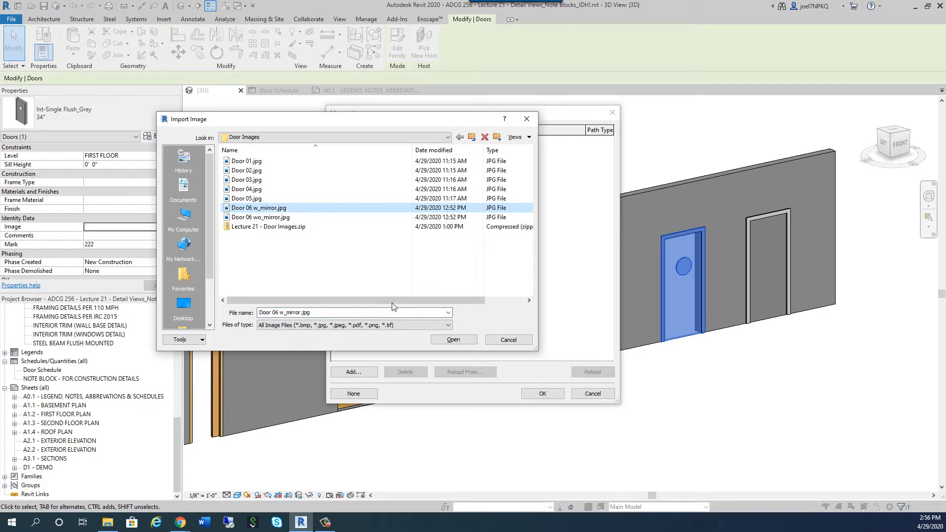
{"action": "left_click", "coordinate": [451, 343]}
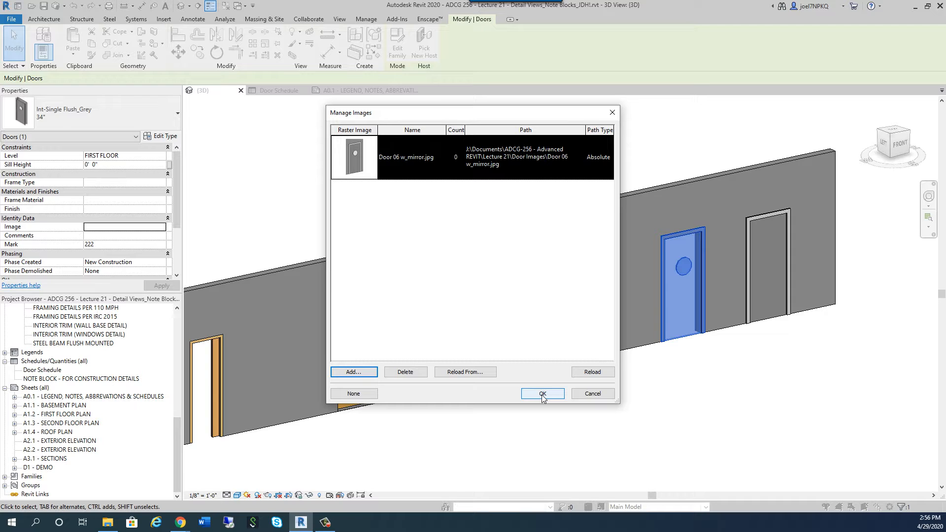
{"action": "left_click", "coordinate": [542, 394]}
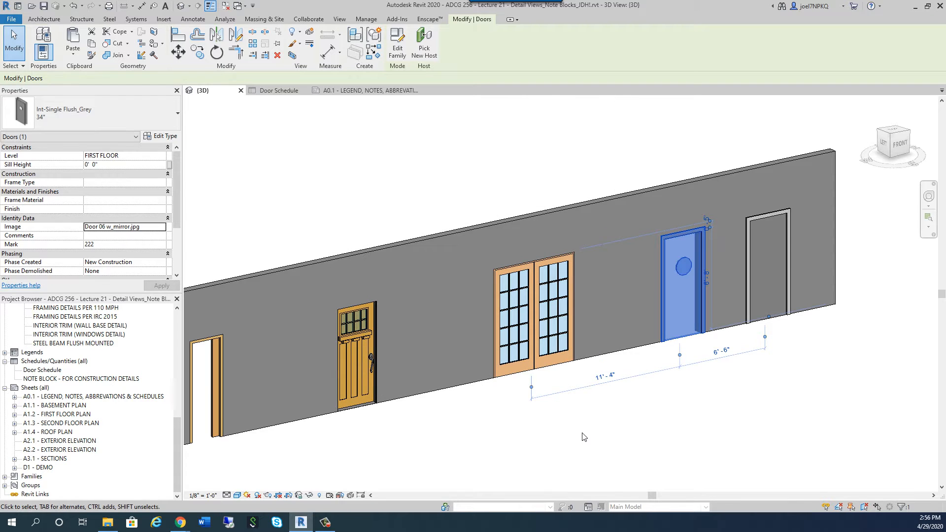
{"action": "left_click", "coordinate": [583, 437]}
- Assign Door 06 wo_mirror.jpg to the Image property of the plain grey flush door at the end of the wall
{"action": "left_click", "coordinate": [779, 276]}
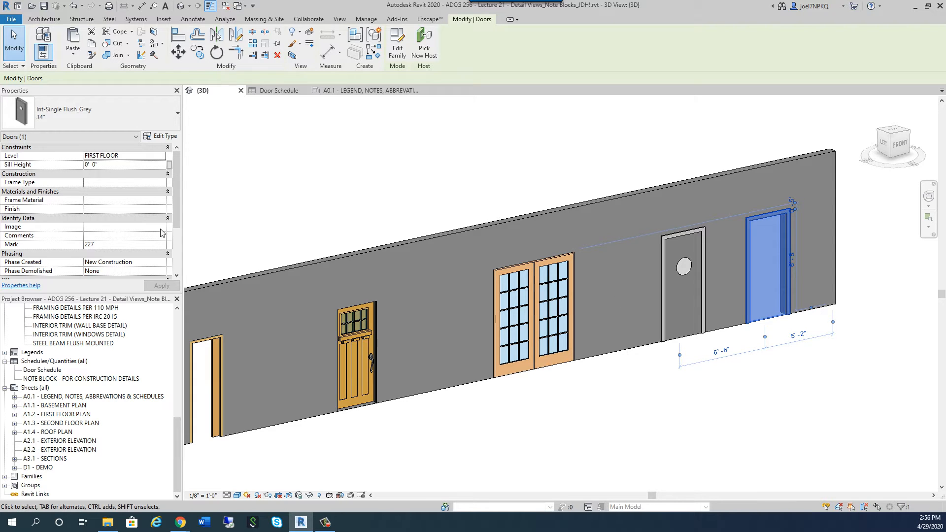
{"action": "left_click", "coordinate": [148, 227]}
{"action": "left_click", "coordinate": [163, 227]}
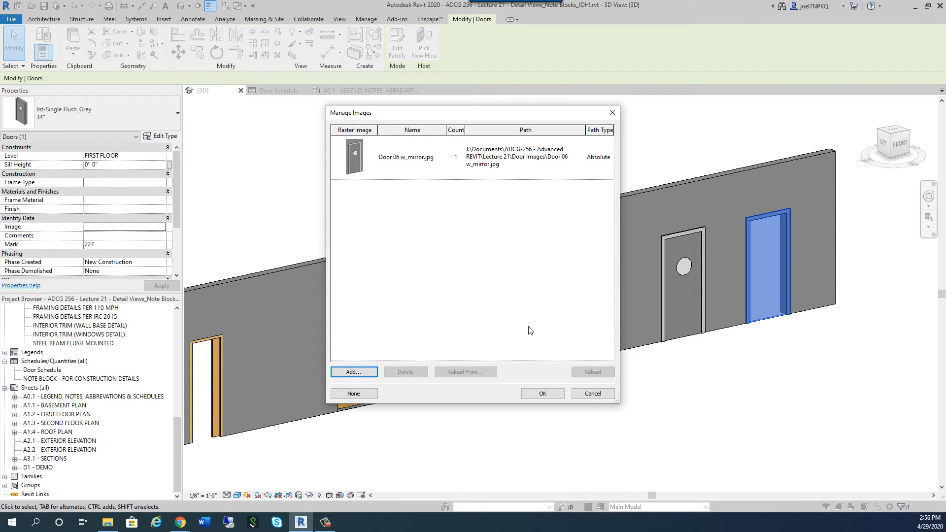
{"action": "left_click", "coordinate": [345, 372]}
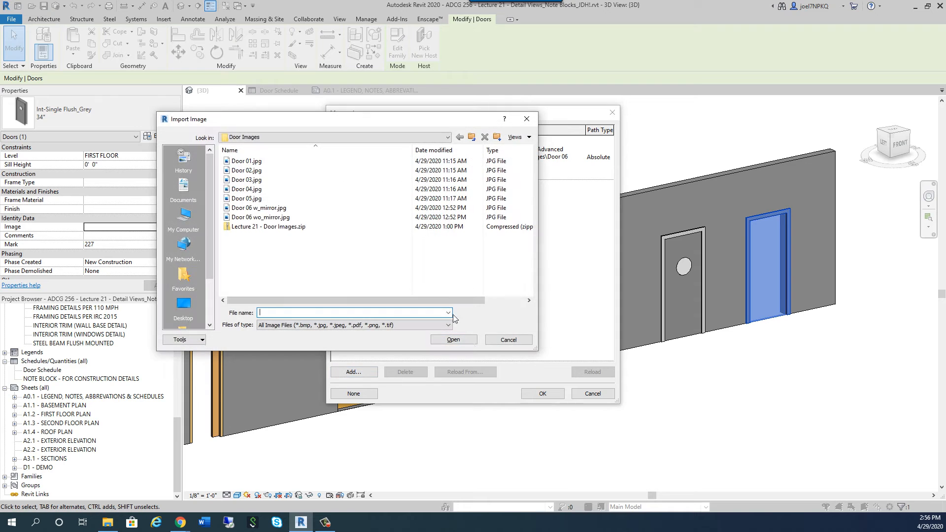
{"action": "left_click", "coordinate": [261, 218]}
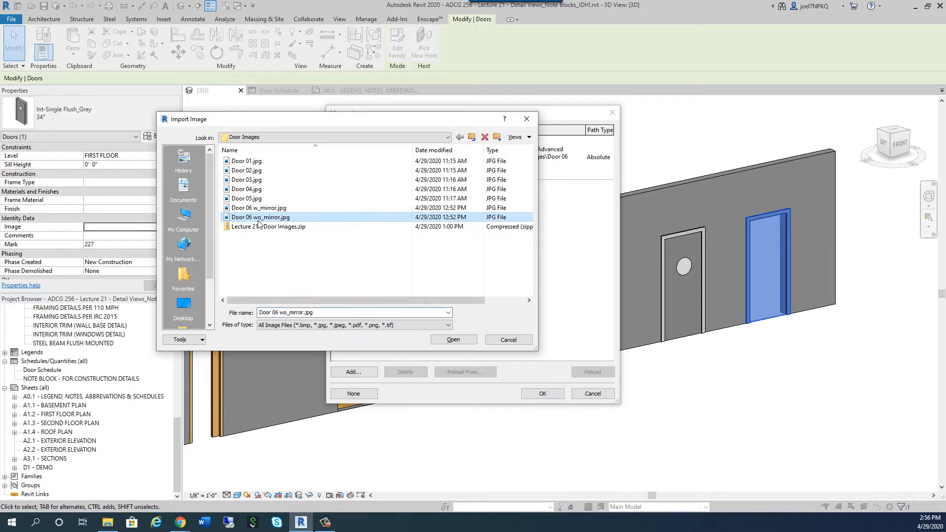
{"action": "left_click", "coordinate": [434, 339]}
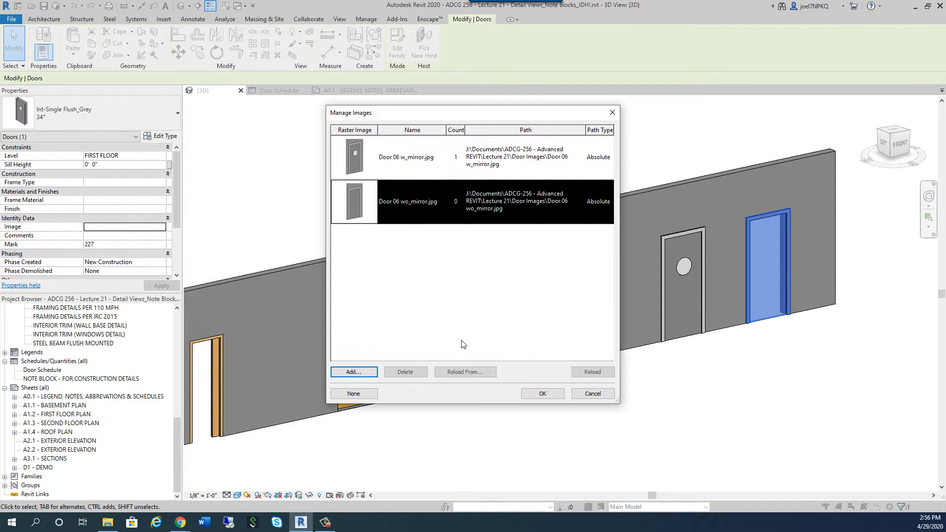
{"action": "left_click", "coordinate": [543, 393]}
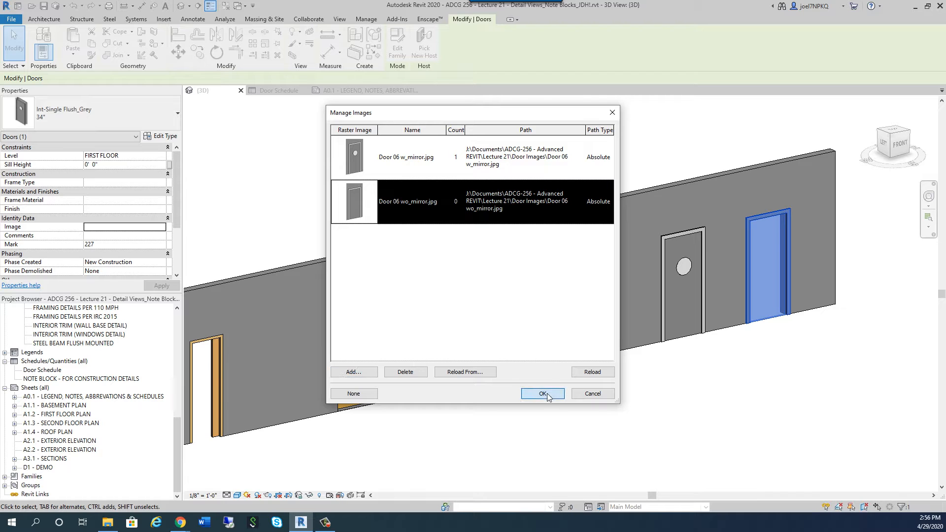
{"action": "left_click", "coordinate": [576, 422]}
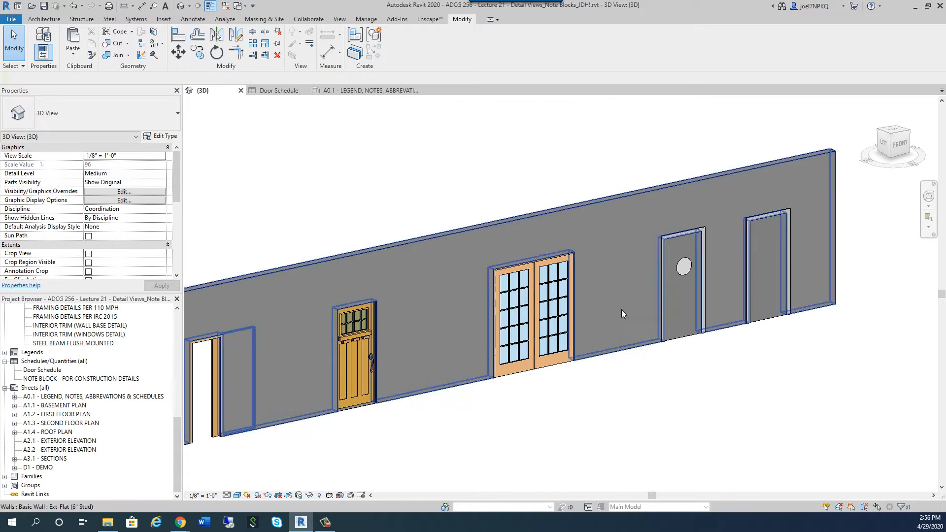
- Examine the Type Image and Image columns in the Door Schedule and in its placed copy on sheet A0.1
{"action": "left_click", "coordinate": [286, 93]}
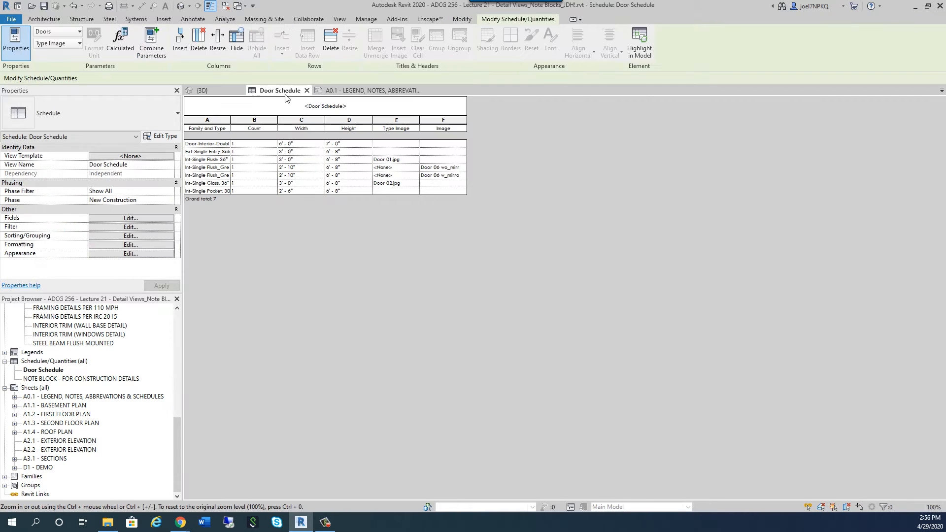
{"action": "left_click", "coordinate": [380, 91]}
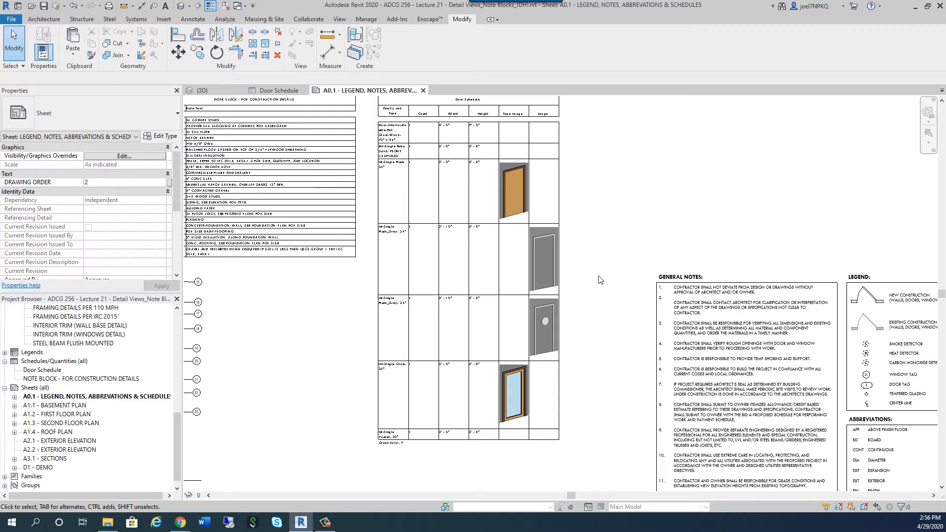
{"action": "scroll", "coordinate": [556, 187], "scroll_direction": "up", "scroll_amount": 5}
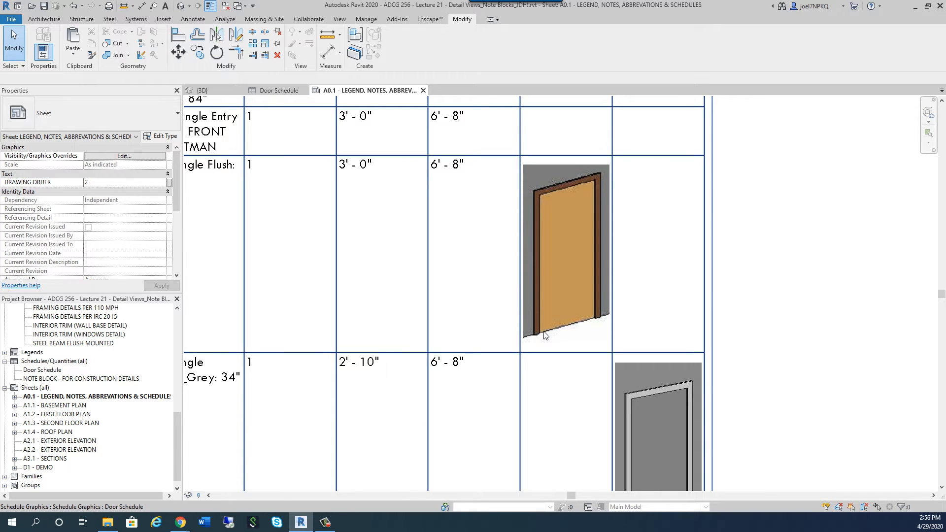
{"action": "scroll", "coordinate": [572, 194], "scroll_direction": "down", "scroll_amount": 4}
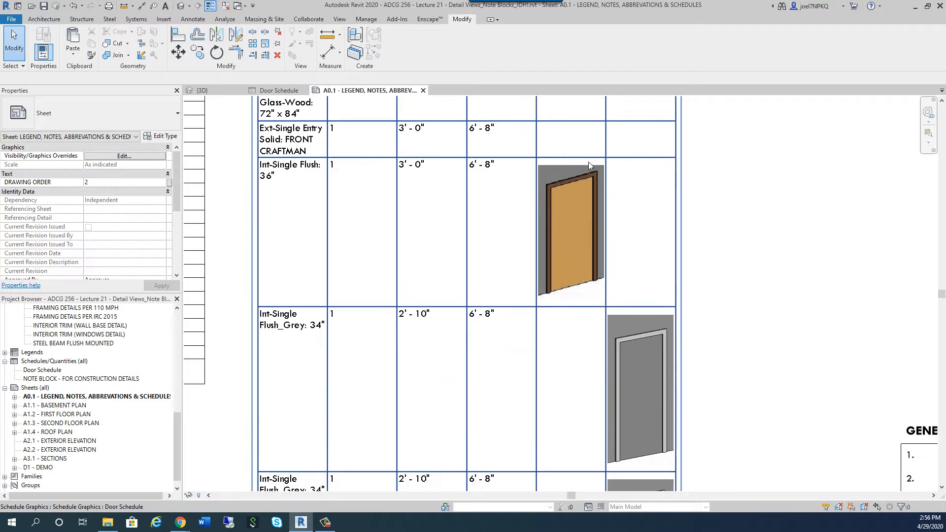
{"action": "scroll", "coordinate": [632, 369], "scroll_direction": "up", "scroll_amount": 2}
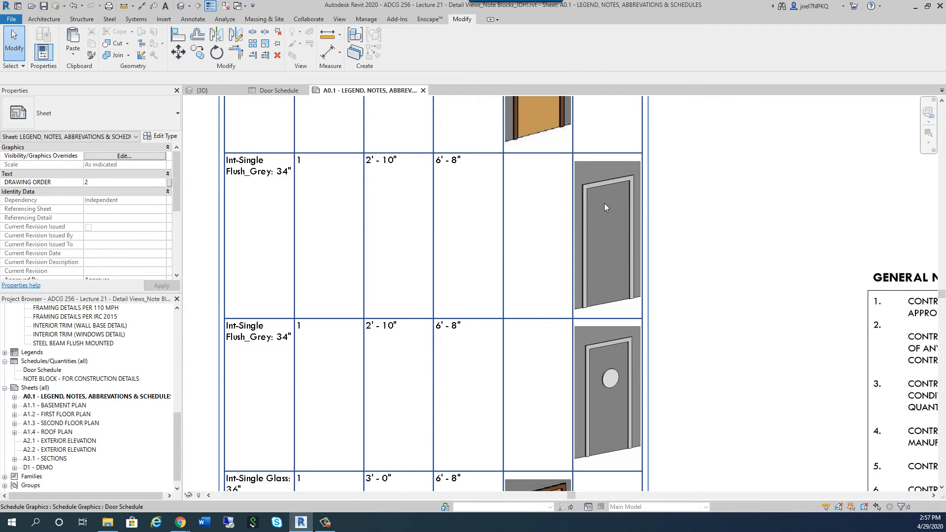
{"action": "scroll", "coordinate": [605, 206], "scroll_direction": "down", "scroll_amount": 3}
{"action": "scroll", "coordinate": [588, 346], "scroll_direction": "up", "scroll_amount": 5}
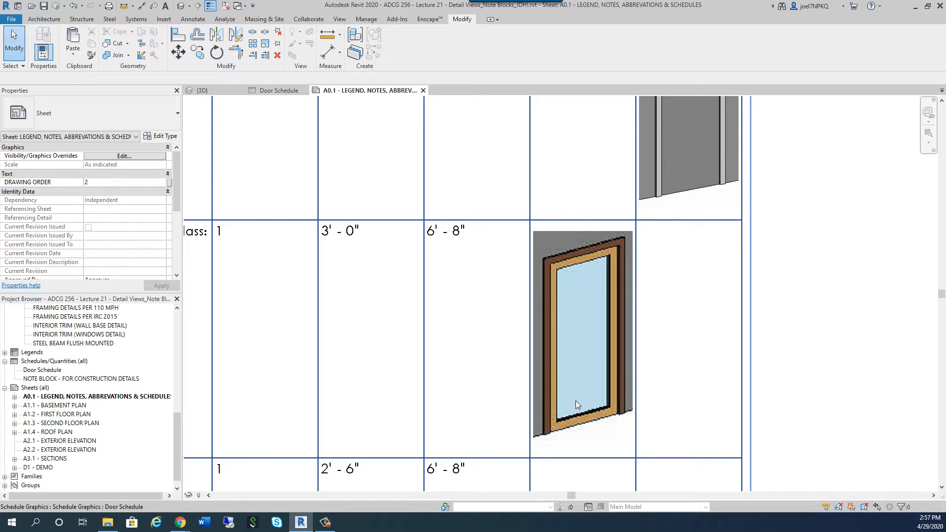
{"action": "scroll", "coordinate": [576, 389], "scroll_direction": "down", "scroll_amount": 3}
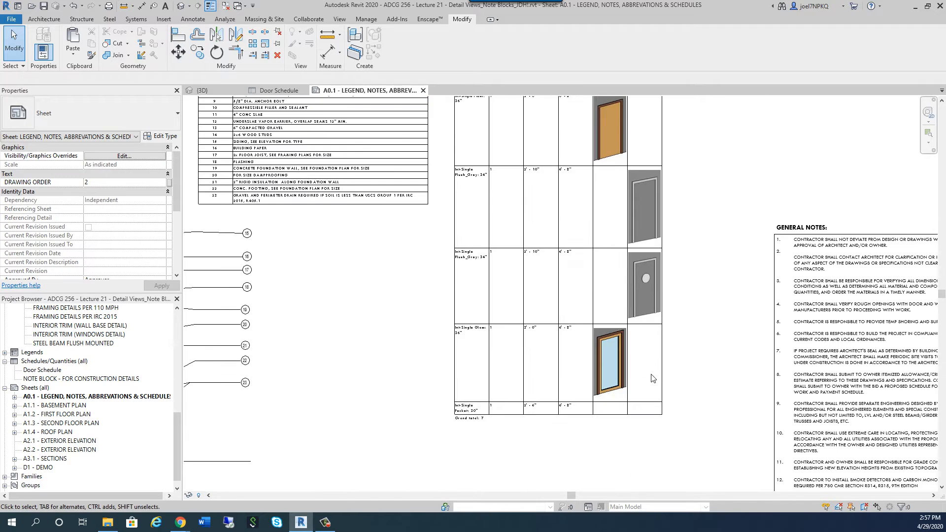
{"action": "scroll", "coordinate": [652, 379], "scroll_direction": "down", "scroll_amount": 2}
{"action": "scroll", "coordinate": [600, 221], "scroll_direction": "up", "scroll_amount": 3}
{"action": "left_click", "coordinate": [600, 220]}
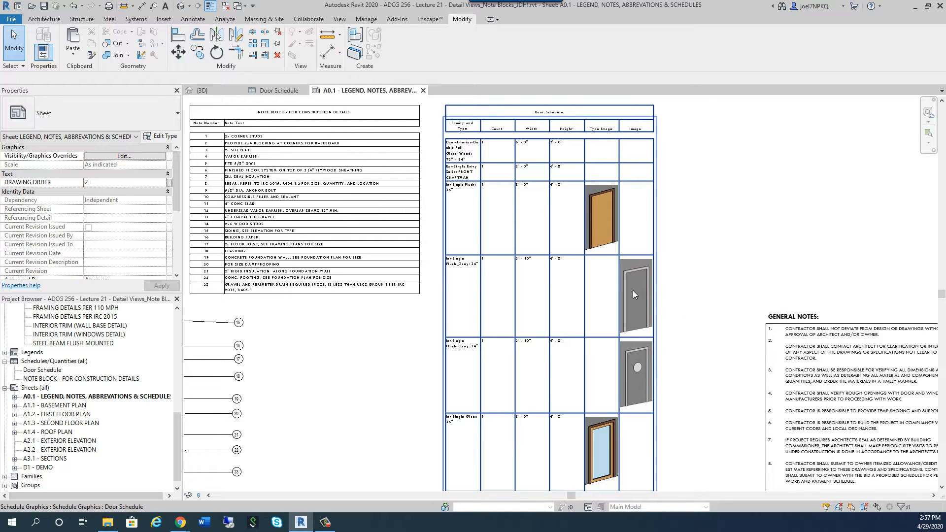
{"action": "scroll", "coordinate": [699, 196], "scroll_direction": "down", "scroll_amount": 2}
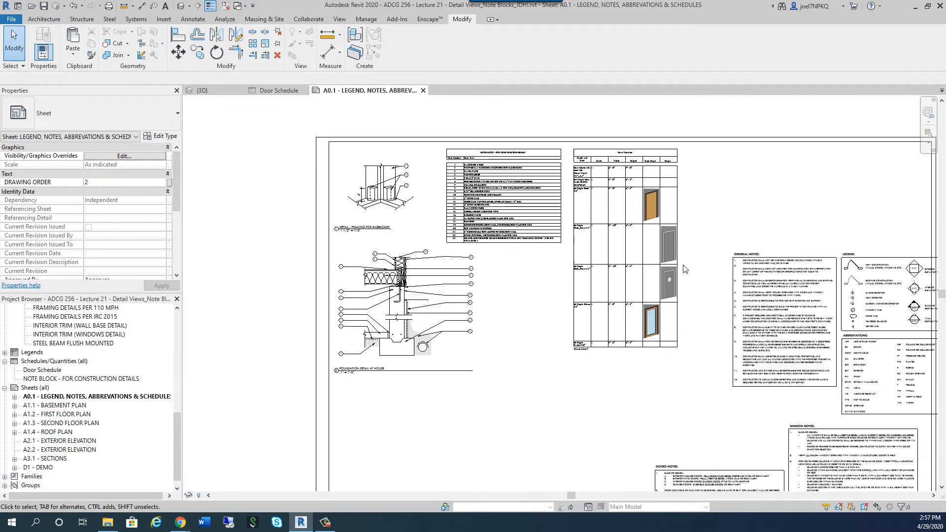
{"action": "scroll", "coordinate": [684, 226], "scroll_direction": "up", "scroll_amount": 4}
{"action": "scroll", "coordinate": [678, 244], "scroll_direction": "up", "scroll_amount": 3}
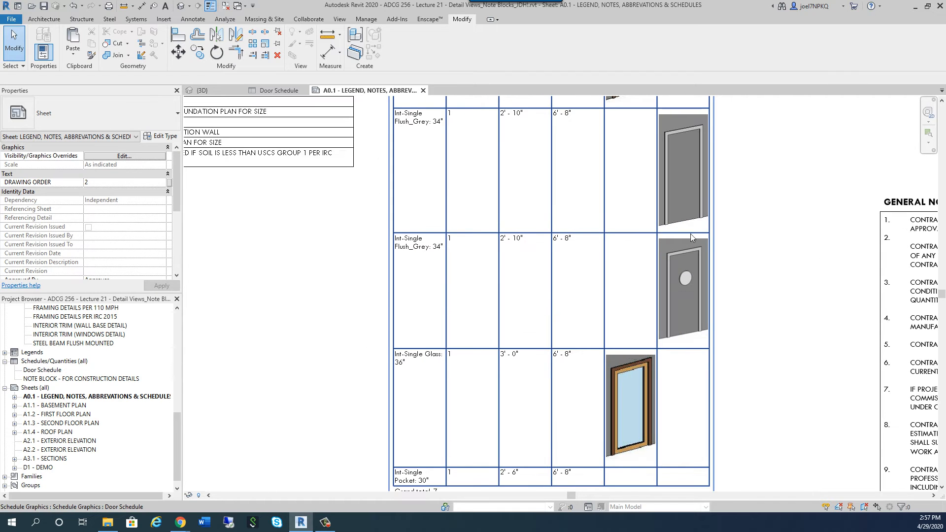
{"action": "scroll", "coordinate": [609, 296], "scroll_direction": "down", "scroll_amount": 1}
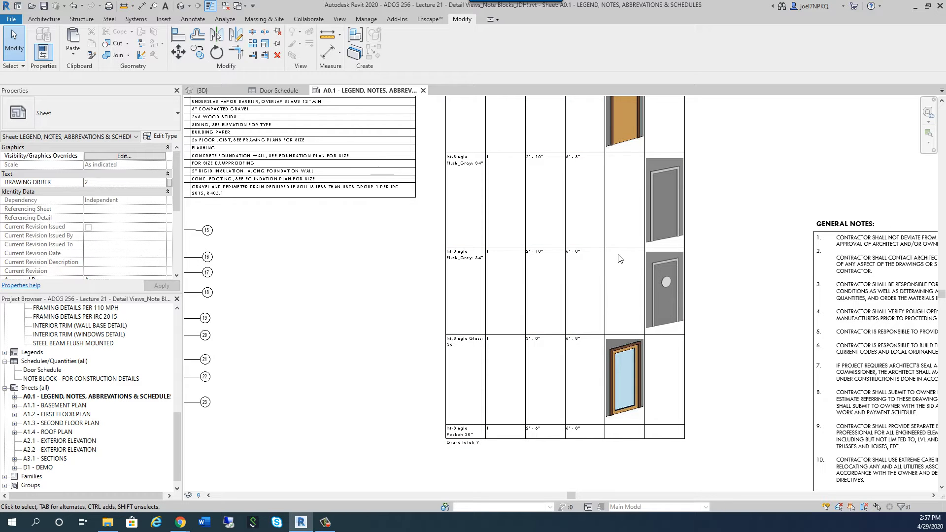
{"action": "middle_click_drag", "start_coordinate": [593, 228], "coordinate": [558, 397]}
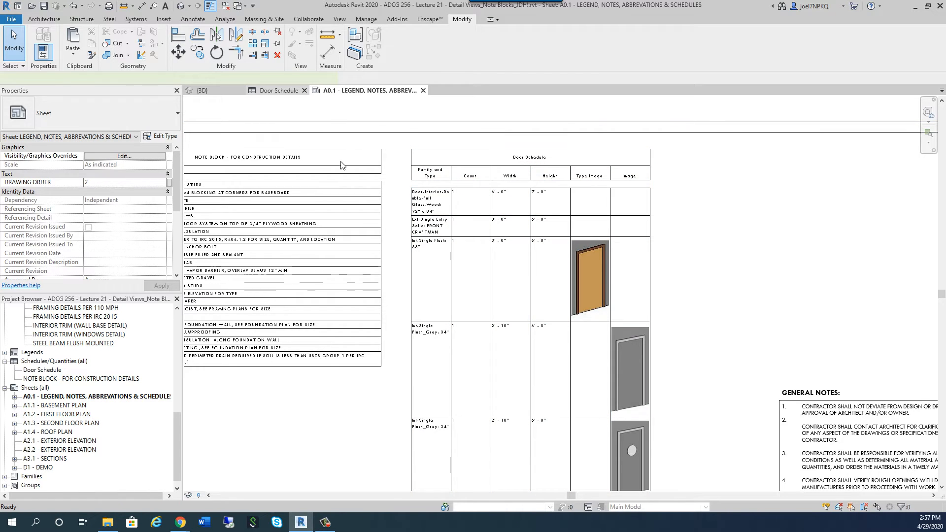
- Compare the doors along the wall in the 3D view with their pictures in the schedule on sheet A0.1
{"action": "left_click", "coordinate": [278, 90]}
{"action": "left_click", "coordinate": [202, 90]}
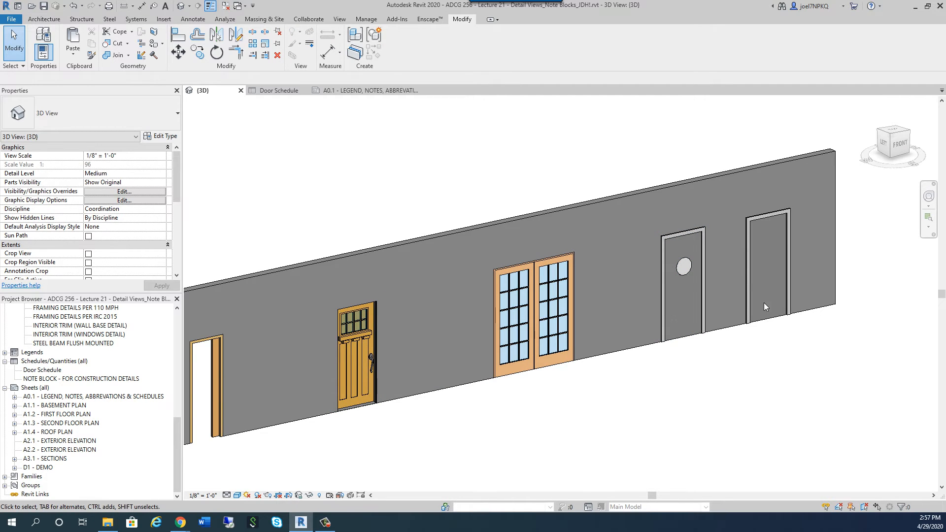
{"action": "scroll", "coordinate": [728, 270], "scroll_direction": "down", "scroll_amount": 2}
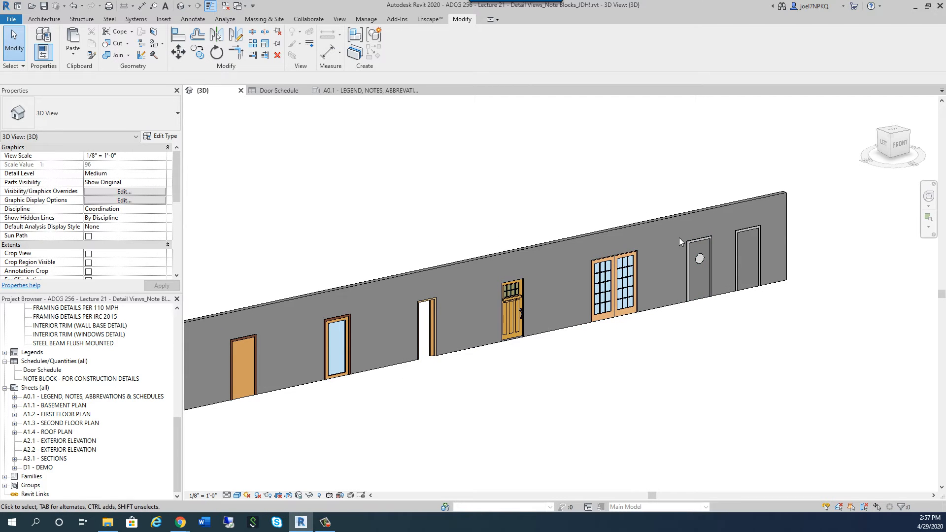
{"action": "scroll", "coordinate": [608, 167], "scroll_direction": "down", "scroll_amount": 2}
{"action": "scroll", "coordinate": [345, 231], "scroll_direction": "up", "scroll_amount": 2}
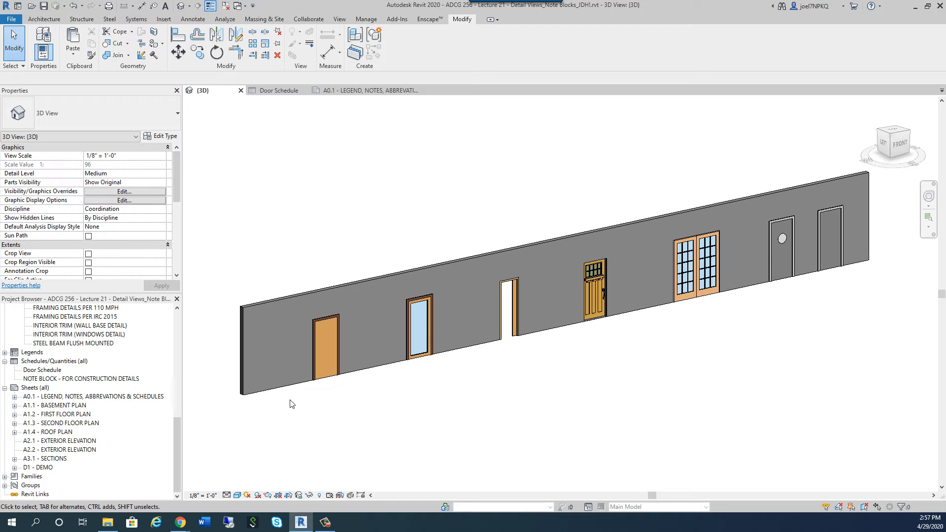
{"action": "left_click", "coordinate": [345, 90]}
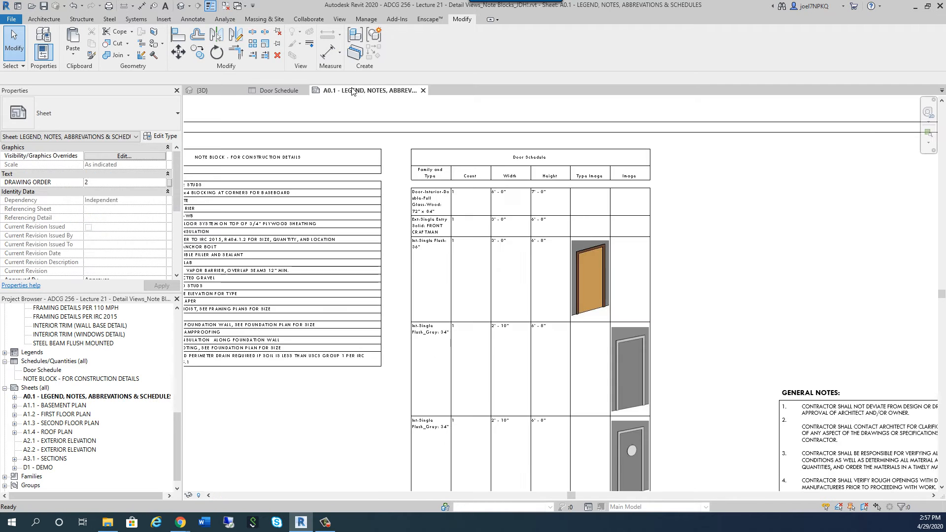
{"action": "scroll", "coordinate": [494, 192], "scroll_direction": "down", "scroll_amount": 3}
{"action": "scroll", "coordinate": [542, 345], "scroll_direction": "up", "scroll_amount": 2}
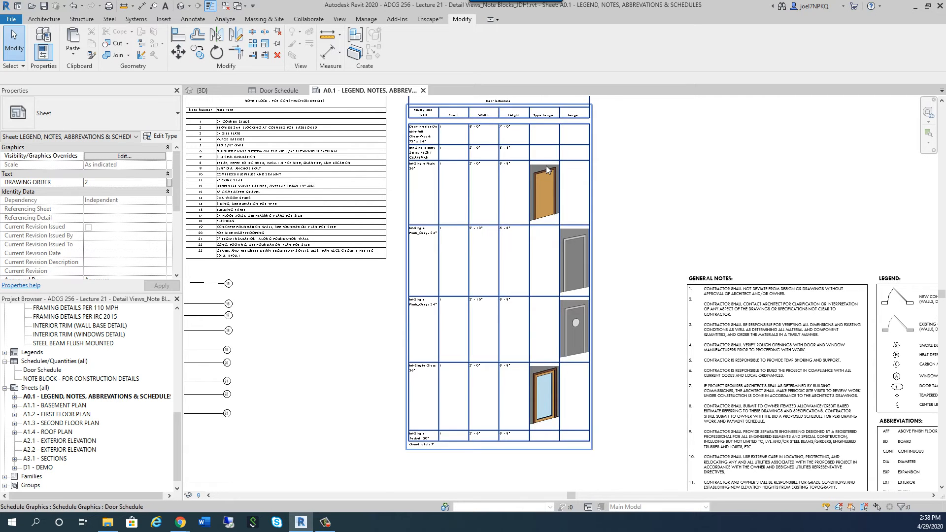
{"action": "scroll", "coordinate": [546, 166], "scroll_direction": "up", "scroll_amount": 2}
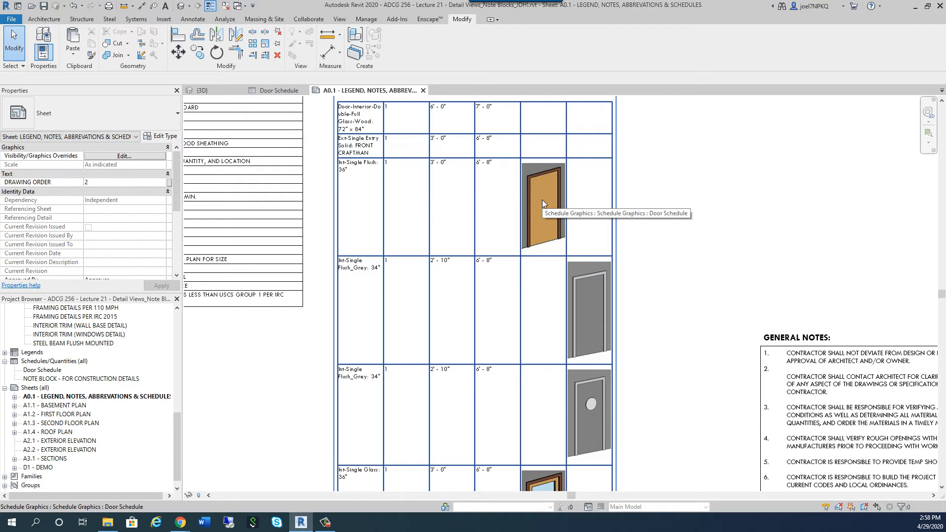
{"action": "scroll", "coordinate": [541, 199], "scroll_direction": "down", "scroll_amount": 1}
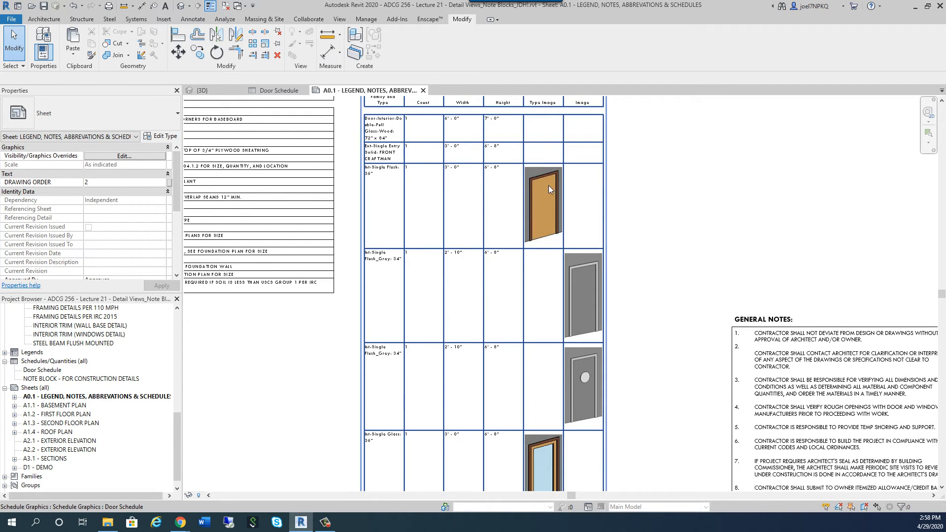
{"action": "scroll", "coordinate": [547, 189], "scroll_direction": "down", "scroll_amount": 1}
- Switch to Chrome and search Google Images for "pella doors"
{"action": "mouse_move", "coordinate": [180, 521]}
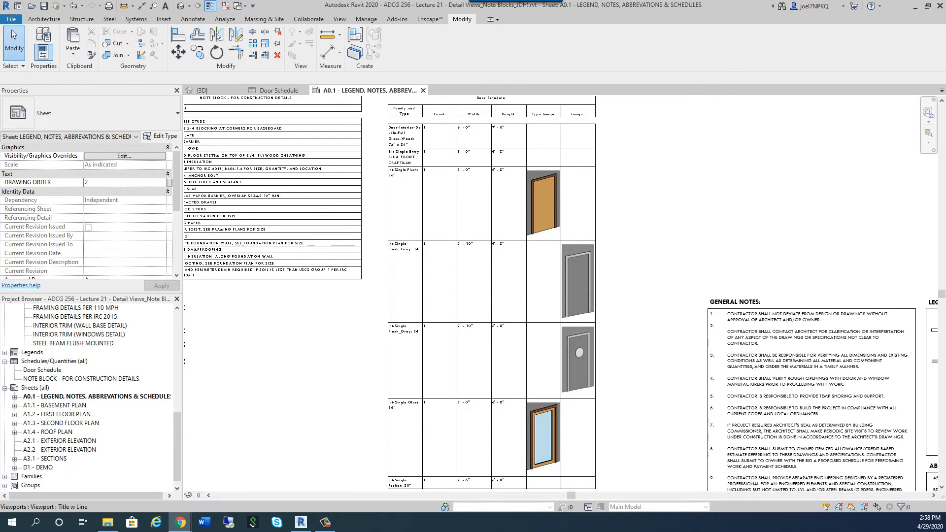
{"action": "key", "text": "alt+Tab"}
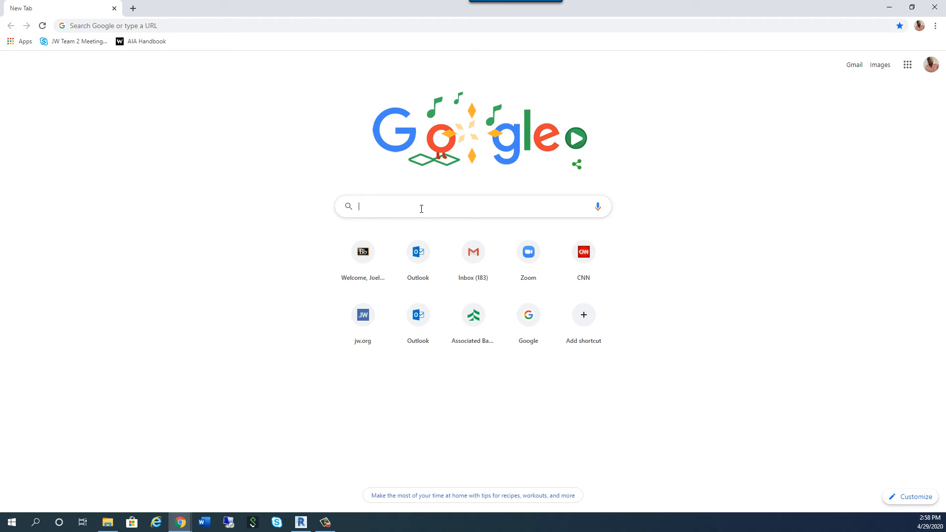
{"action": "type", "text": "pella doors"}
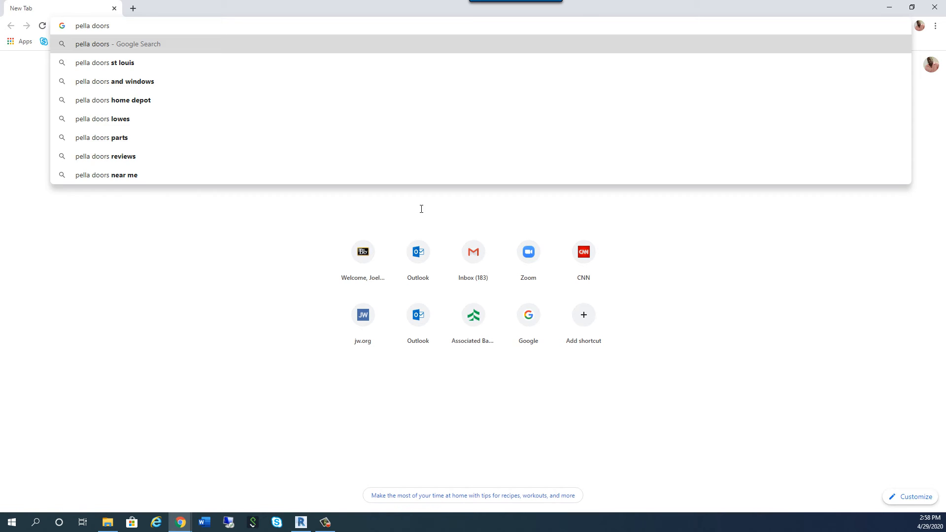
{"action": "key", "text": "Return"}
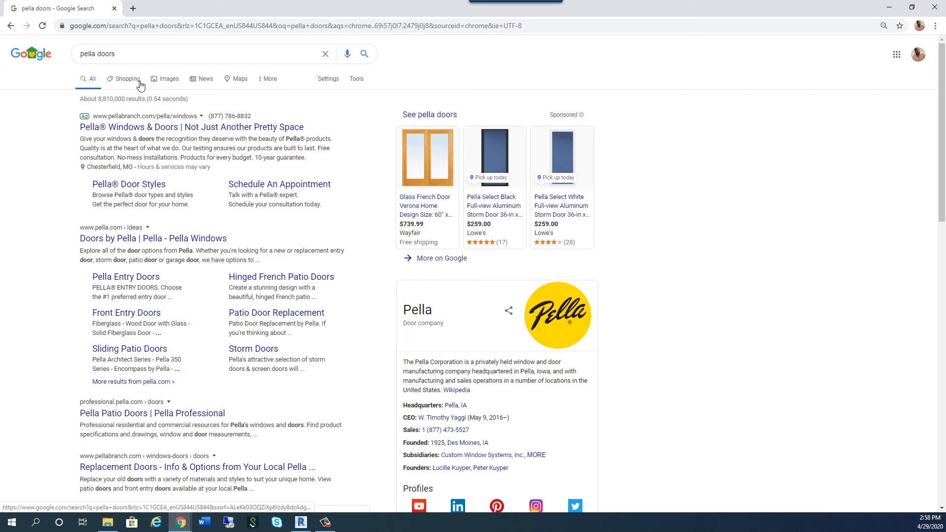
{"action": "left_click", "coordinate": [175, 84]}
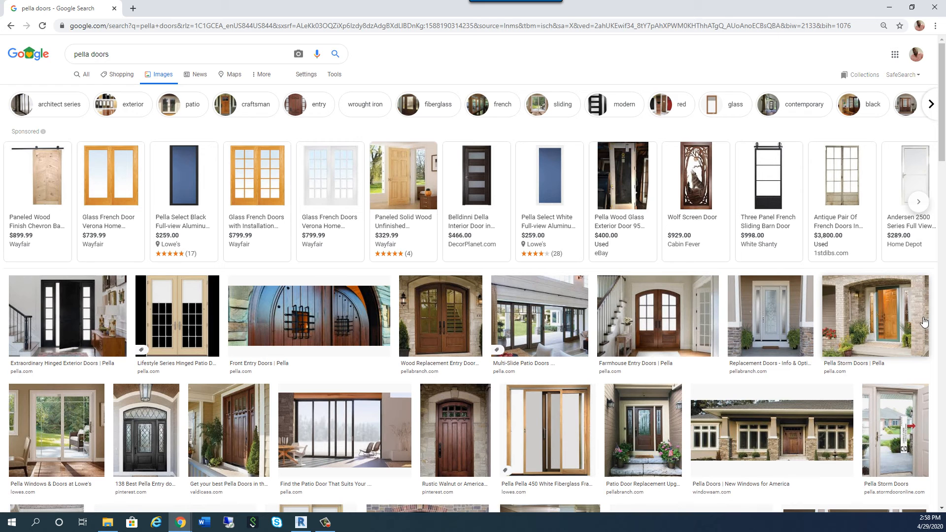
- Preview the Replacement Doors picture from Pella Windows & Doors, close the browser tab and return to sheet A0.1 in Revit
{"action": "left_click", "coordinate": [761, 315]}
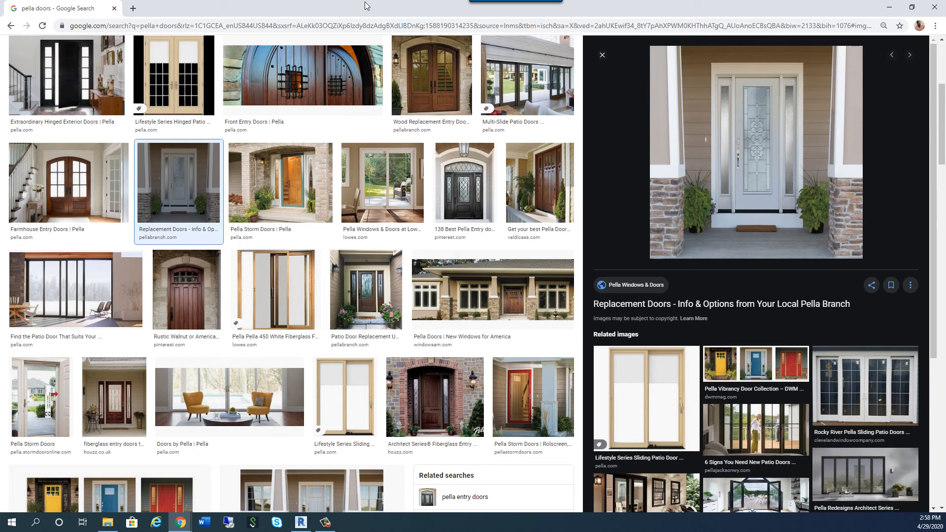
{"action": "left_click", "coordinate": [113, 9]}
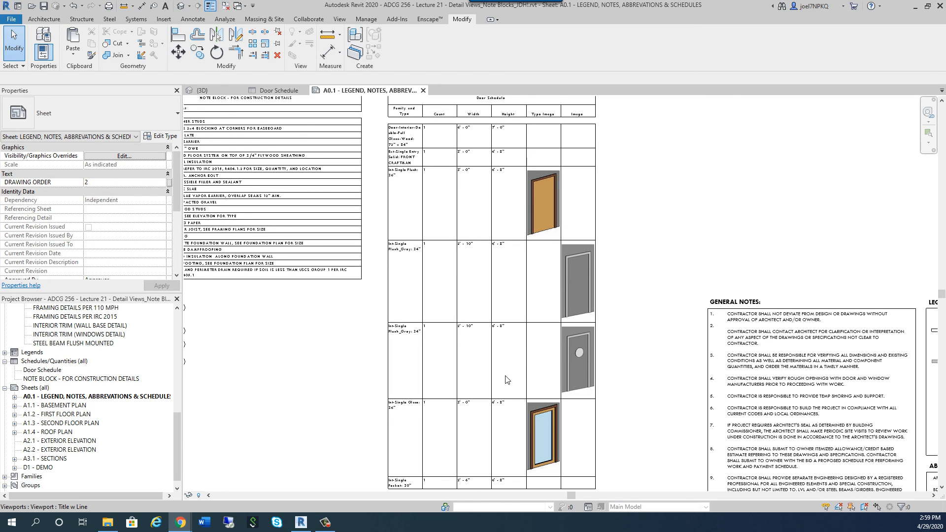
{"action": "scroll", "coordinate": [492, 352], "scroll_direction": "down", "scroll_amount": 1}
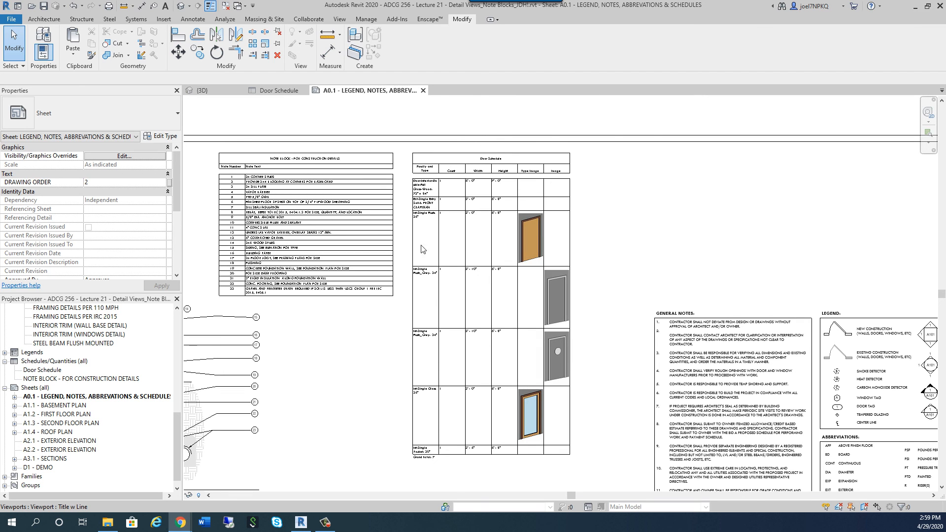